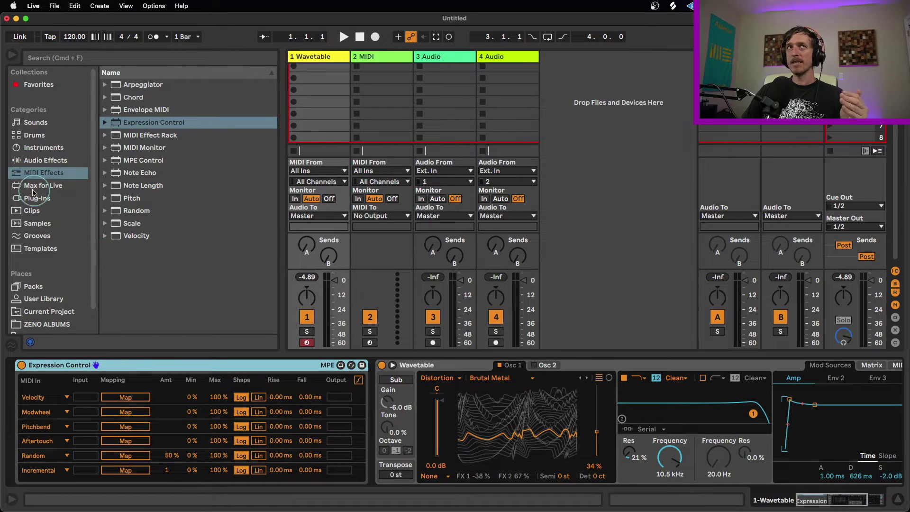
# Show the MIDI Effects category and review the source choices available for Expression Control's Aftertouch row
pyautogui.click(41, 175)
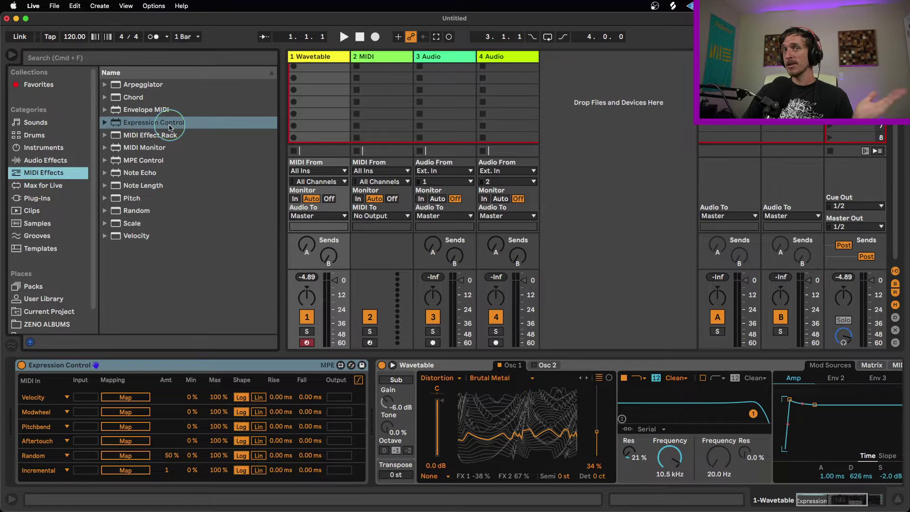
pyautogui.click(226, 368)
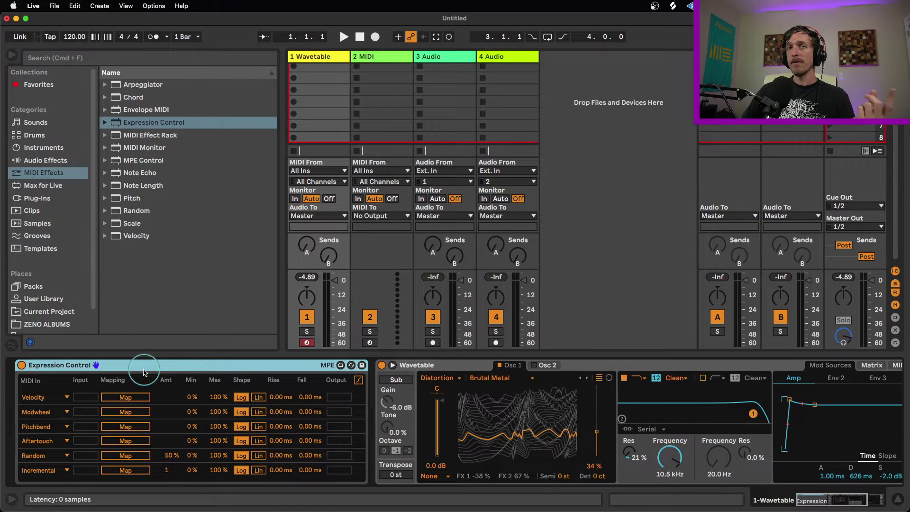
pyautogui.click(140, 398)
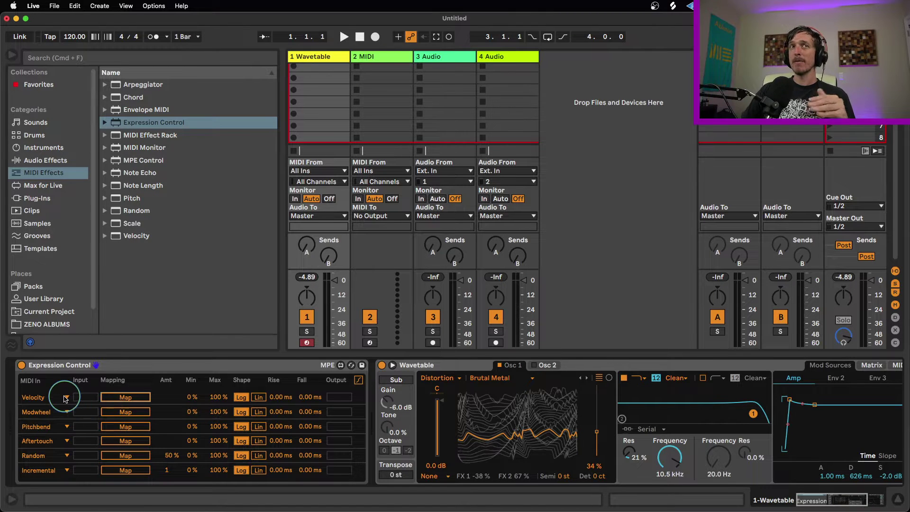
pyautogui.click(67, 441)
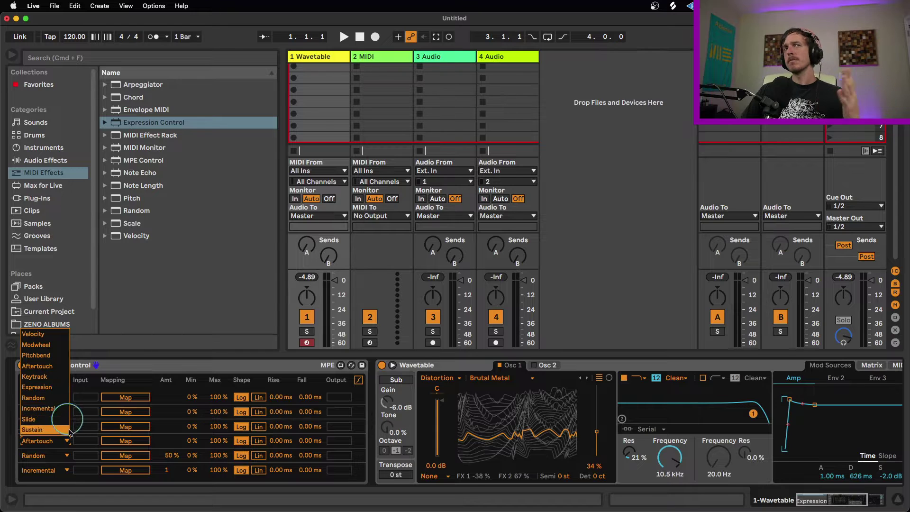
pyautogui.click(96, 369)
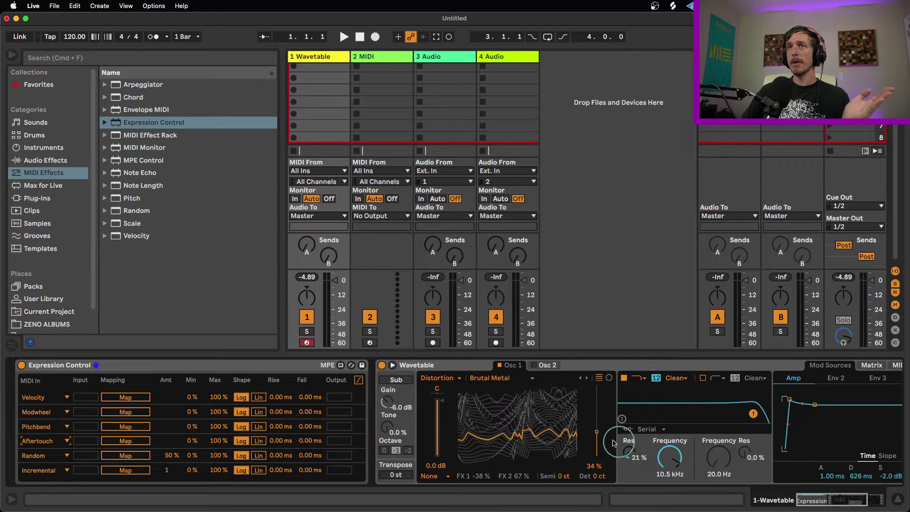
# Try mapping Velocity to the Osc 1 wavetable position and clear that mapping
pyautogui.moveTo(597, 432); pyautogui.dragTo(596, 458)
pyautogui.click(126, 397)
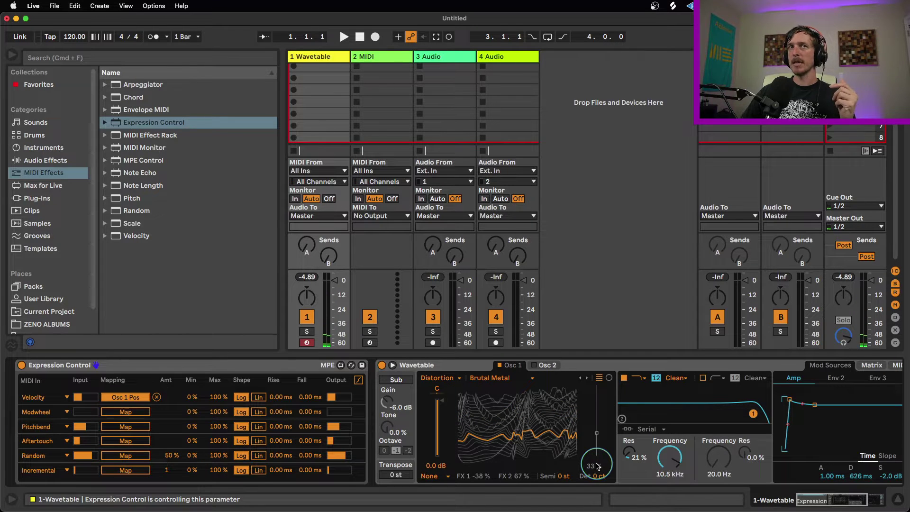
pyautogui.click(157, 397)
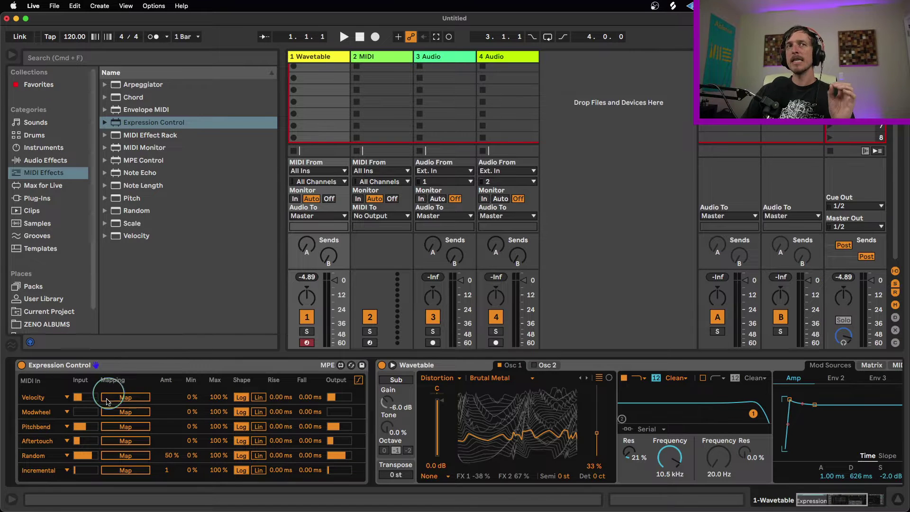
# Map Expression Control's Incremental source to the Osc 1 wavetable position in Wavetable
pyautogui.click(66, 470)
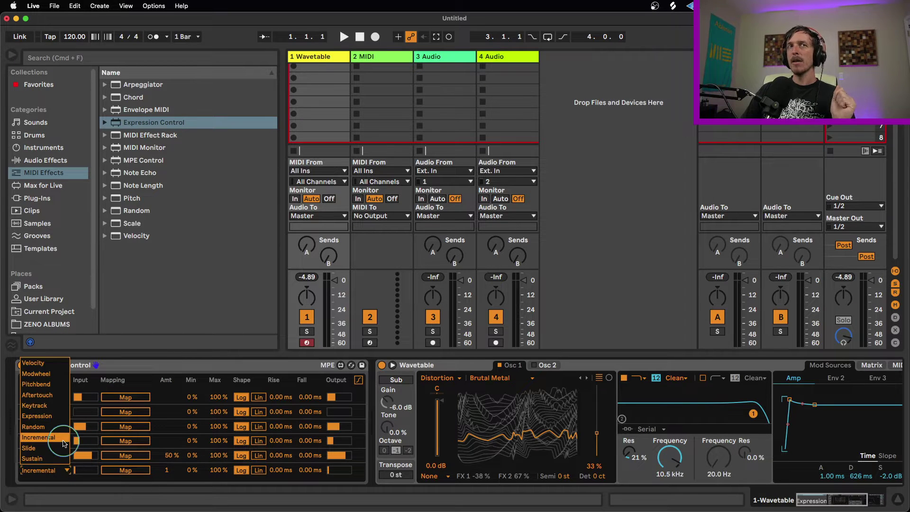
pyautogui.click(64, 443)
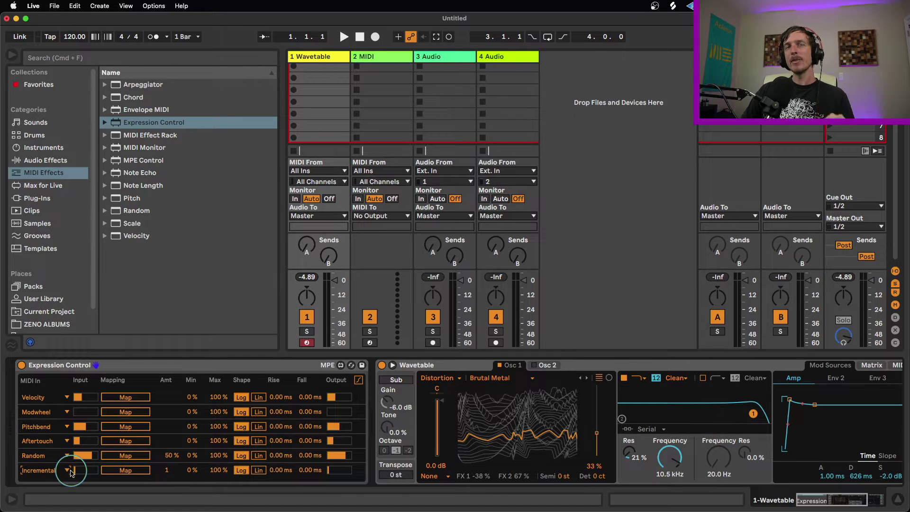
pyautogui.click(120, 470)
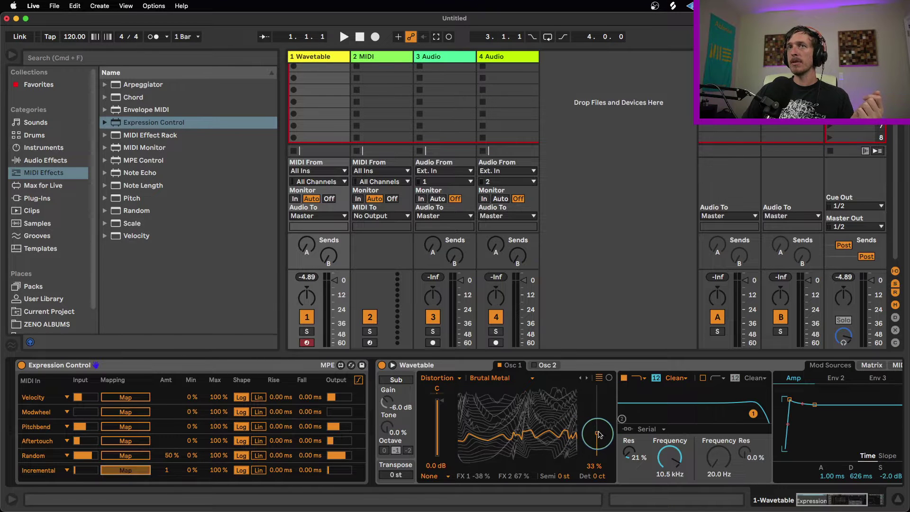
pyautogui.click(598, 454)
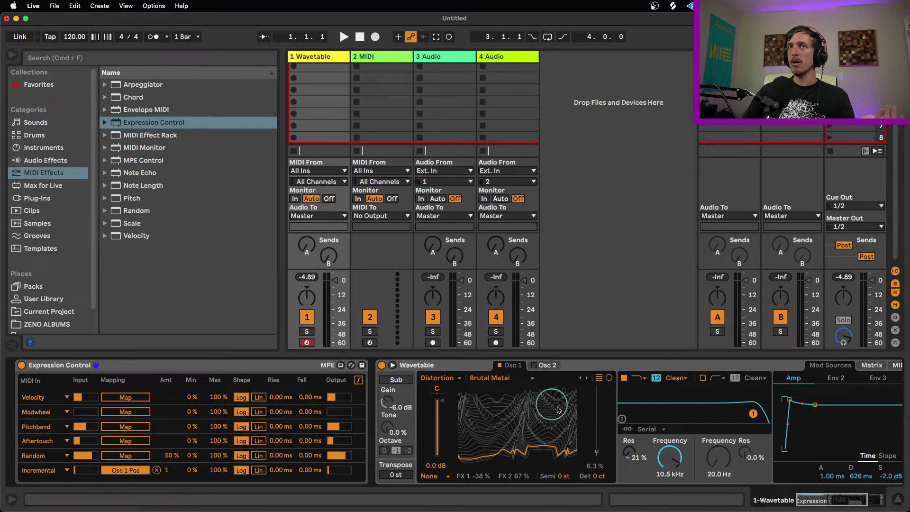
pyautogui.moveTo(846, 500); pyautogui.dragTo(857, 500)
pyautogui.click(364, 378)
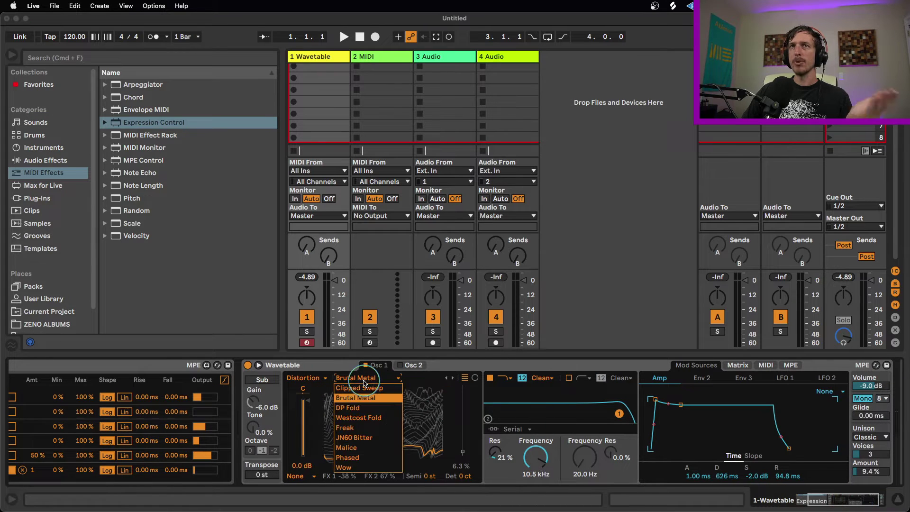
pyautogui.click(366, 382)
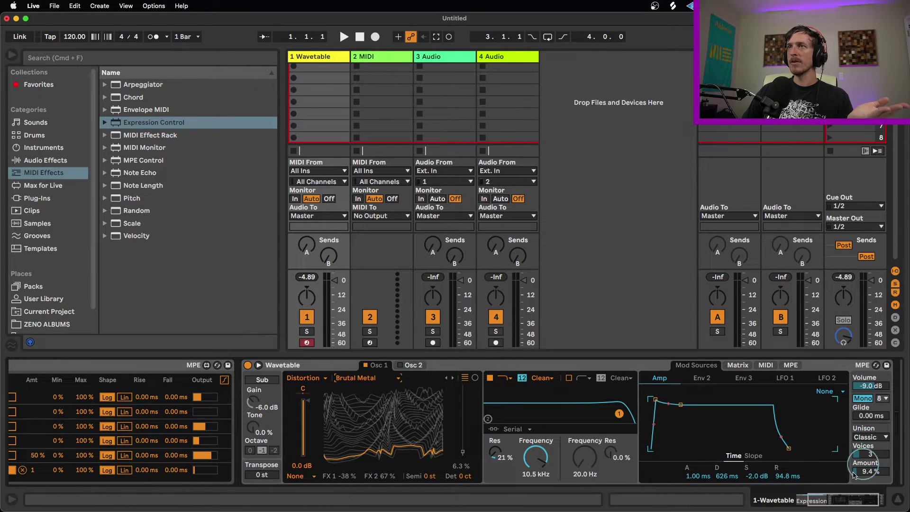
pyautogui.click(841, 501)
pyautogui.click(817, 500)
pyautogui.click(243, 404)
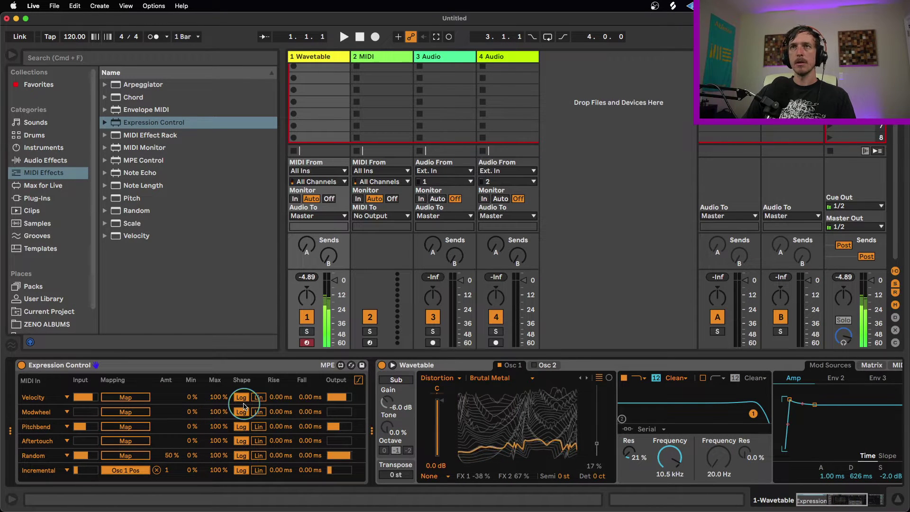
pyautogui.moveTo(557, 453); pyautogui.dragTo(557, 447)
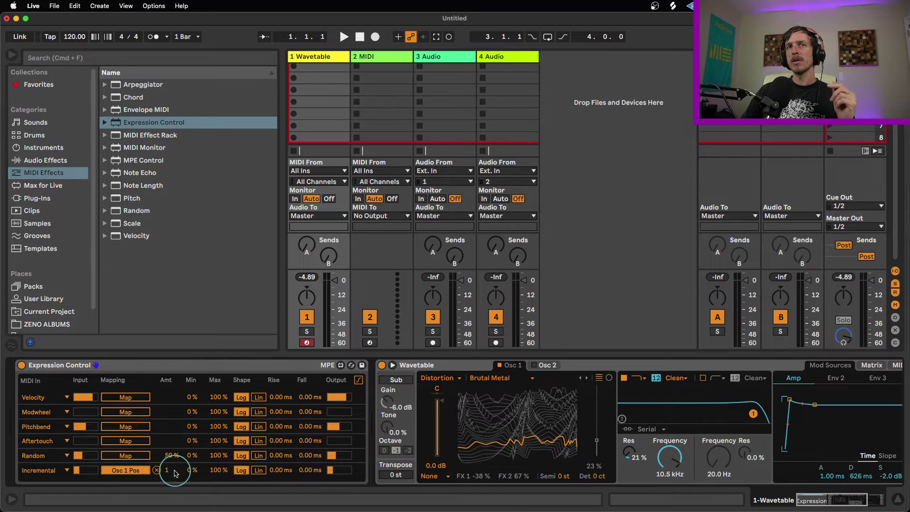
# Set the Osc 1 position mapping's amount to 22, rise to 78.7 ms and fall to 142 ms
pyautogui.moveTo(172, 471); pyautogui.dragTo(170, 466)
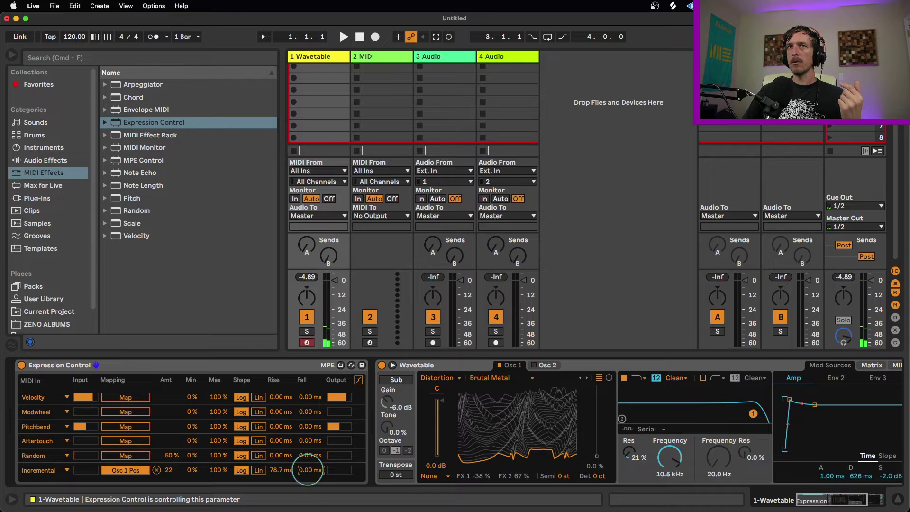
pyautogui.moveTo(307, 469); pyautogui.dragTo(307, 462)
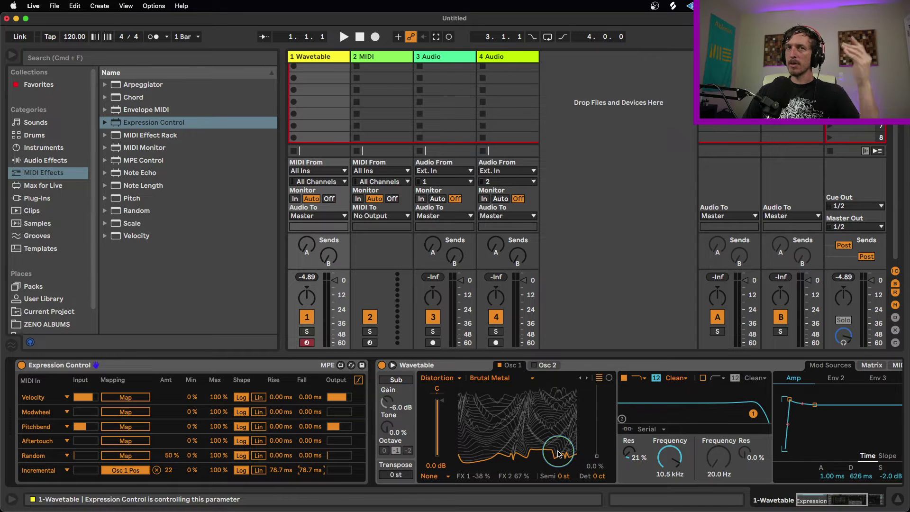
pyautogui.moveTo(306, 468); pyautogui.dragTo(303, 471)
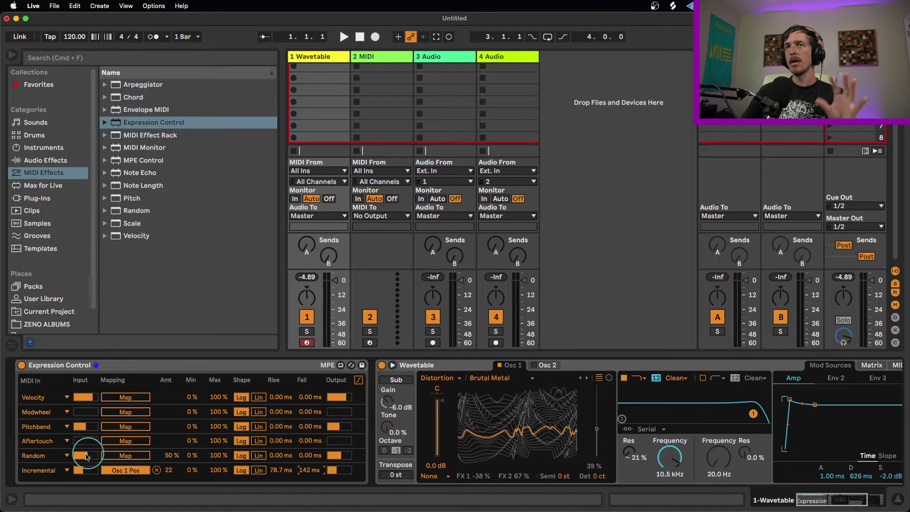
# Change the Random row's source to Incremental and map it to the Fold amount of Osc 1's Modern effect
pyautogui.click(60, 458)
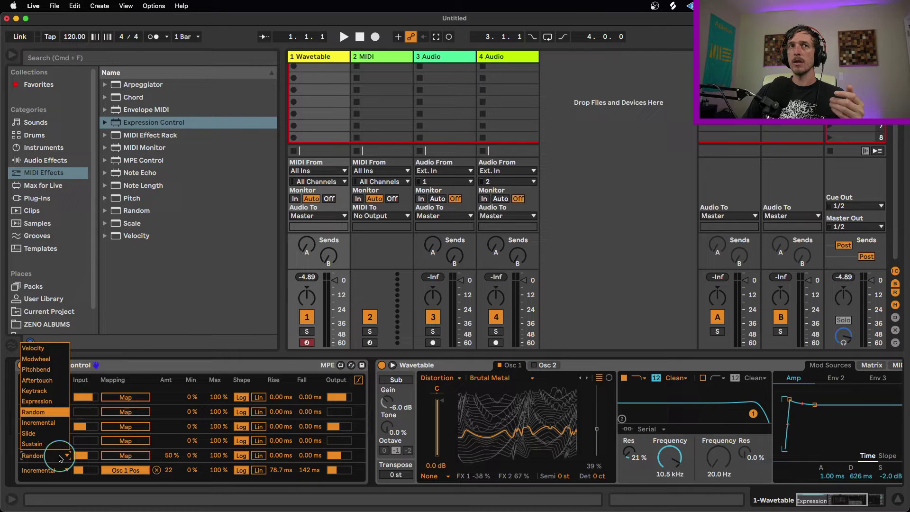
pyautogui.click(59, 428)
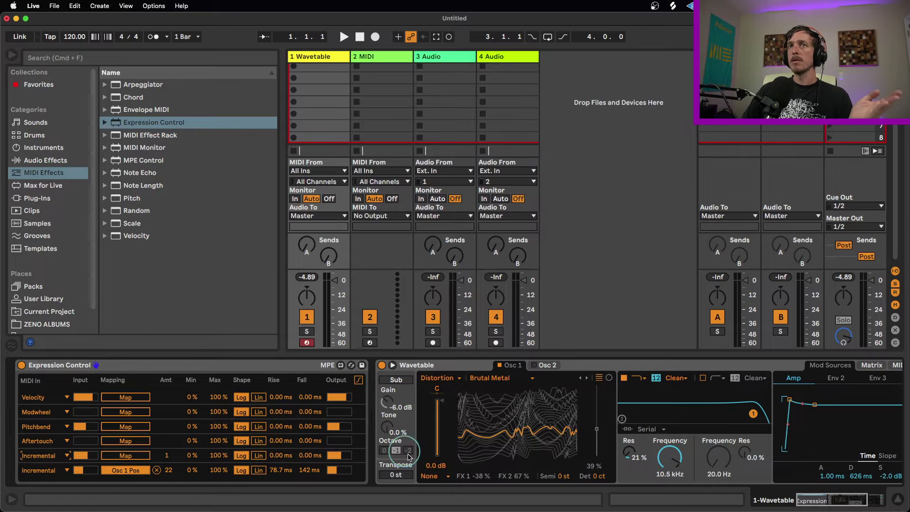
pyautogui.click(429, 475)
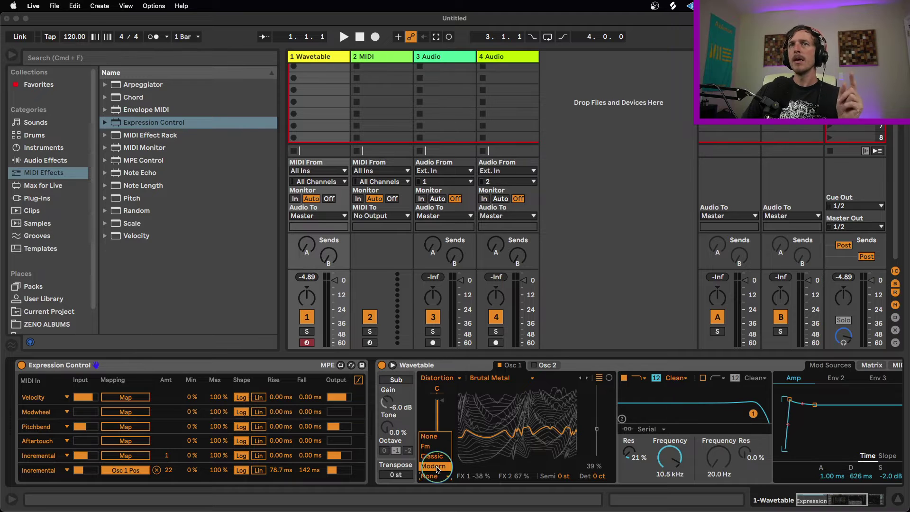
pyautogui.click(436, 466)
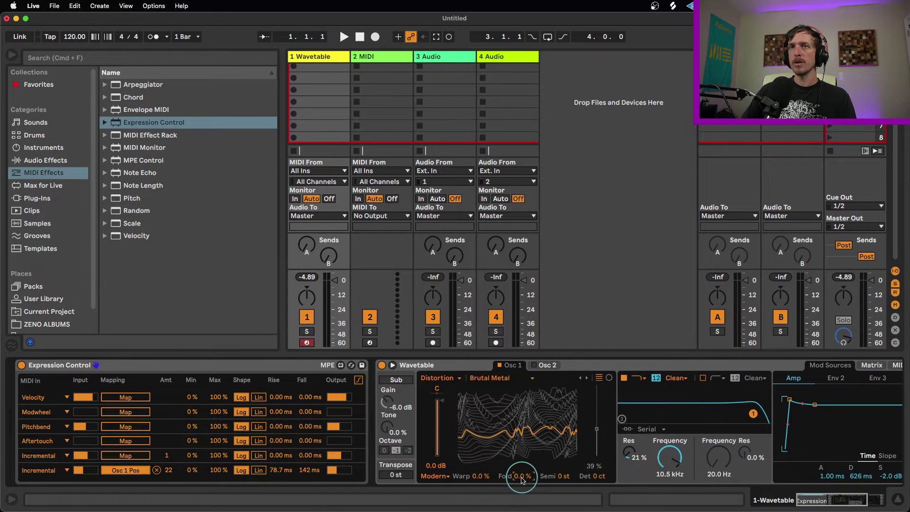
pyautogui.click(126, 455)
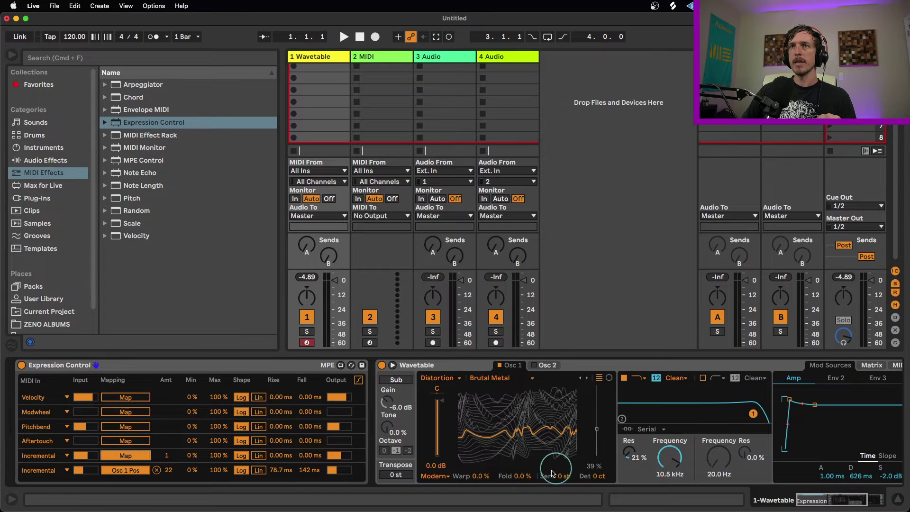
pyautogui.click(520, 476)
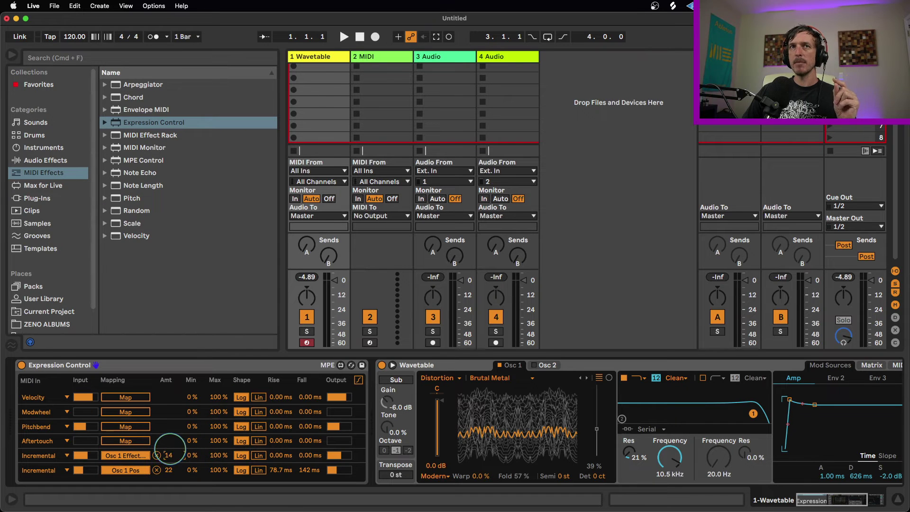
# Set the Fold mapping's amount to 15, minimum to 36 %, maximum to 63 %, rise to 118 ms and fall to 55.1 ms
pyautogui.moveTo(194, 455); pyautogui.dragTo(220, 457)
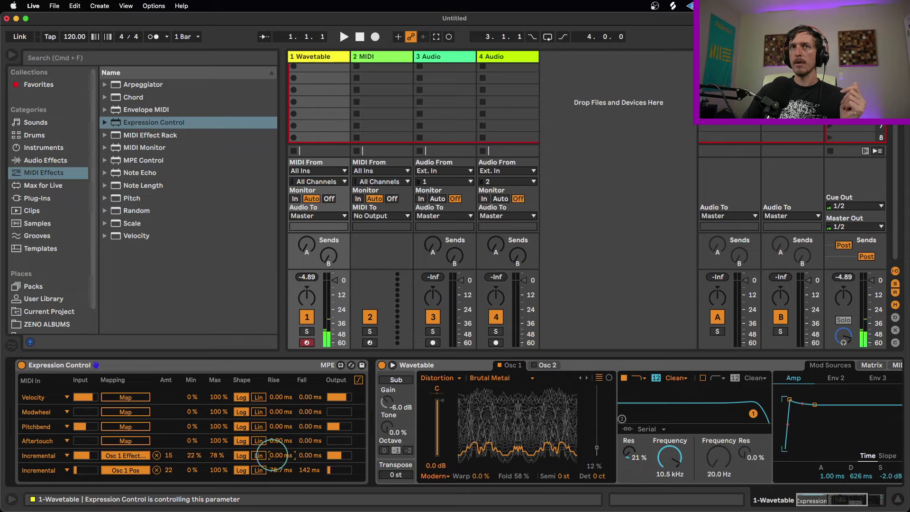
pyautogui.moveTo(275, 455); pyautogui.dragTo(302, 456)
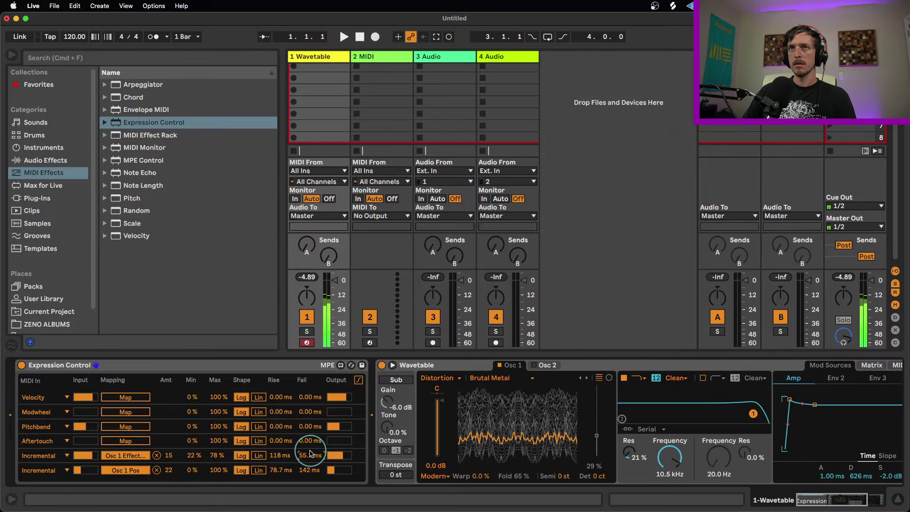
pyautogui.moveTo(214, 453); pyautogui.dragTo(198, 459)
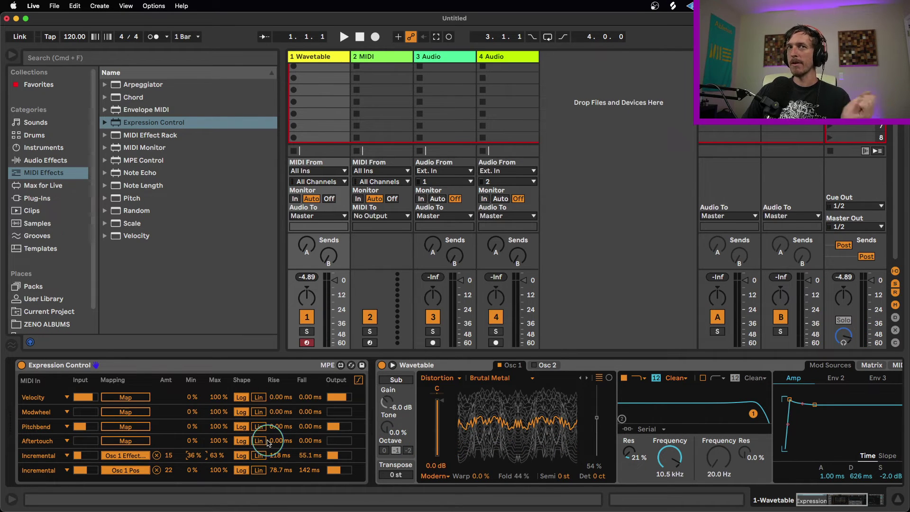
# Switch the Aftertouch row to Keytrack and map it to Osc 1's Warp with a 25 % to 79 % range and 70.9 ms rise
pyautogui.click(67, 443)
pyautogui.click(56, 410)
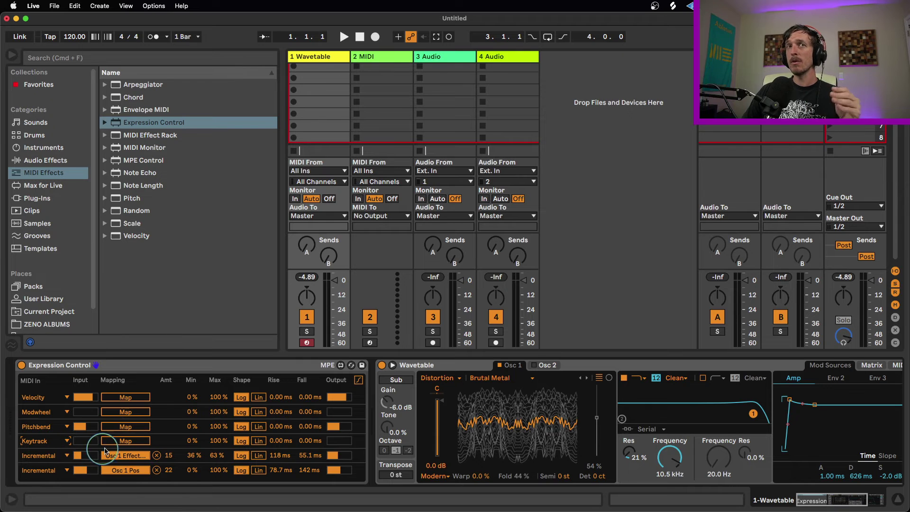
pyautogui.click(135, 442)
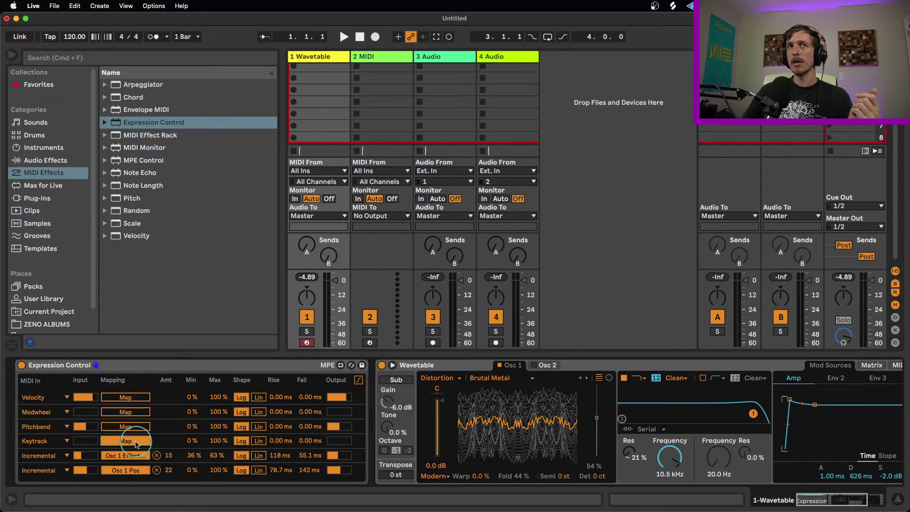
pyautogui.click(479, 476)
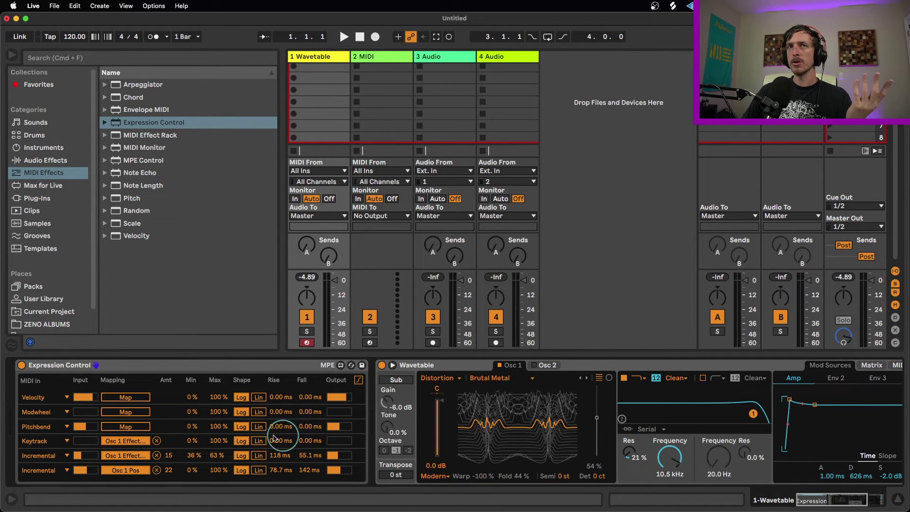
pyautogui.moveTo(191, 440); pyautogui.dragTo(192, 421)
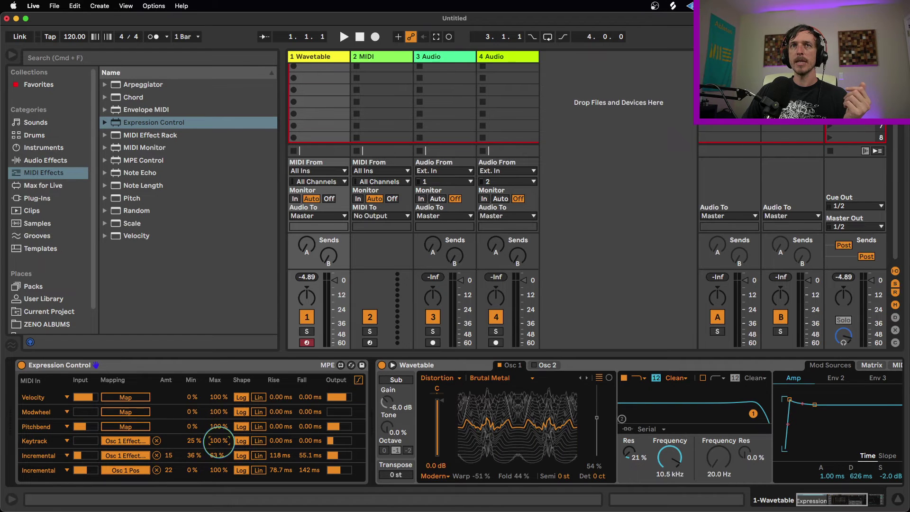
pyautogui.moveTo(281, 441); pyautogui.dragTo(280, 438)
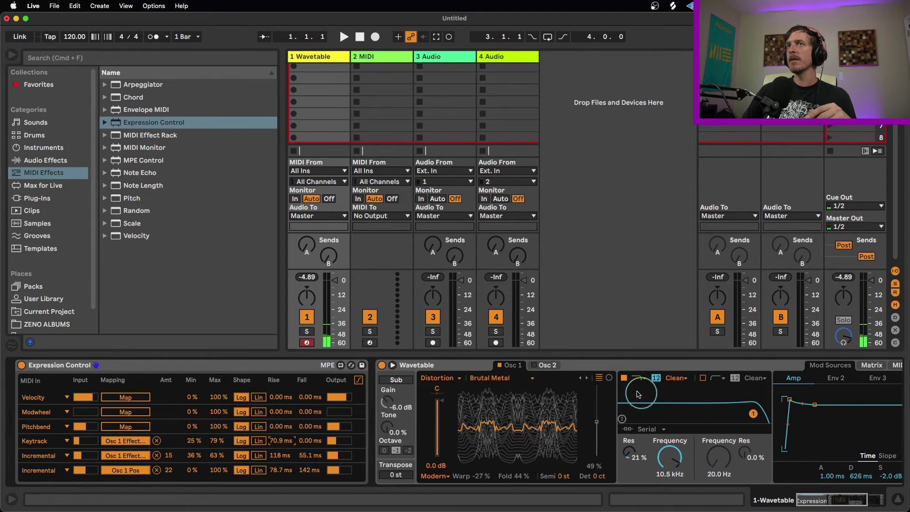
# Change Osc 1's wavetable from Brutal Metal through the Distortion set to Phased
pyautogui.click(586, 378)
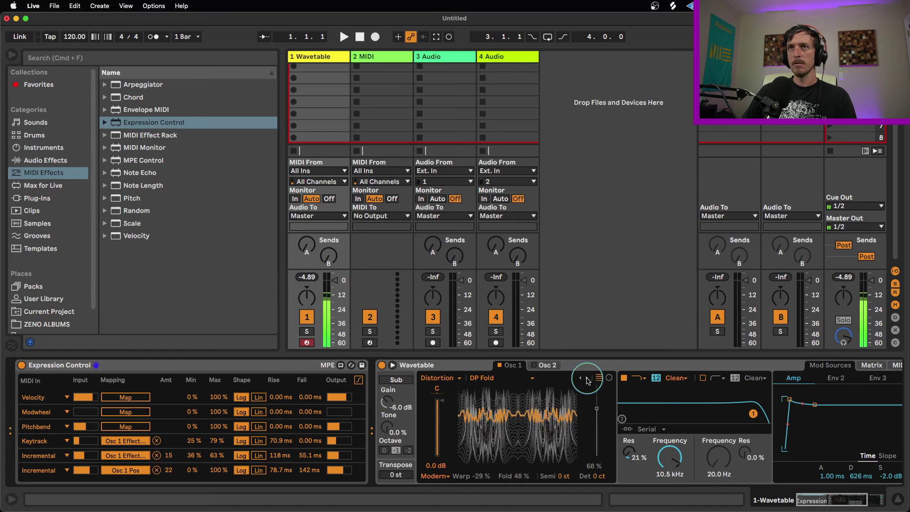
pyautogui.click(588, 379)
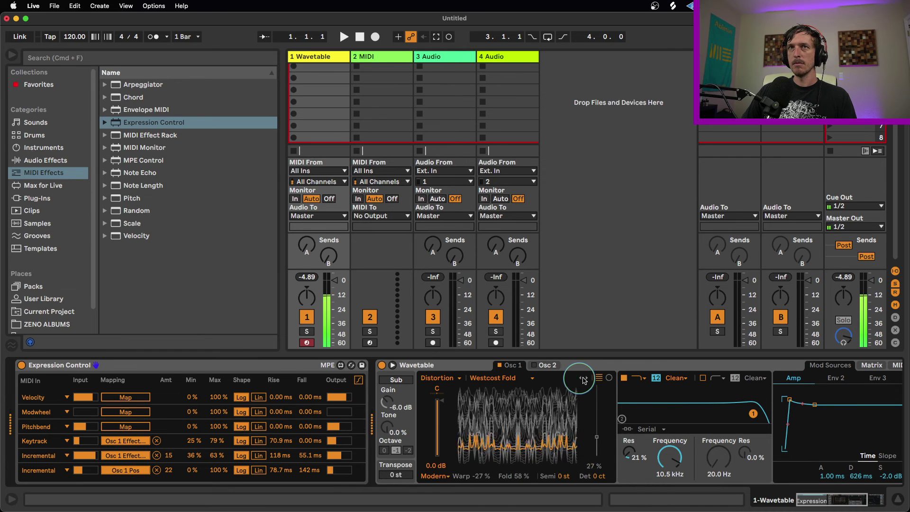
pyautogui.click(588, 379)
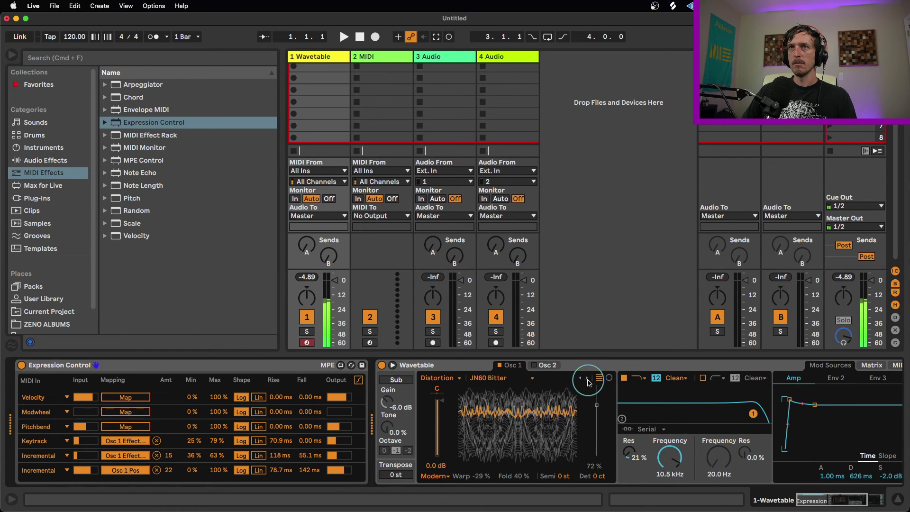
pyautogui.click(588, 379)
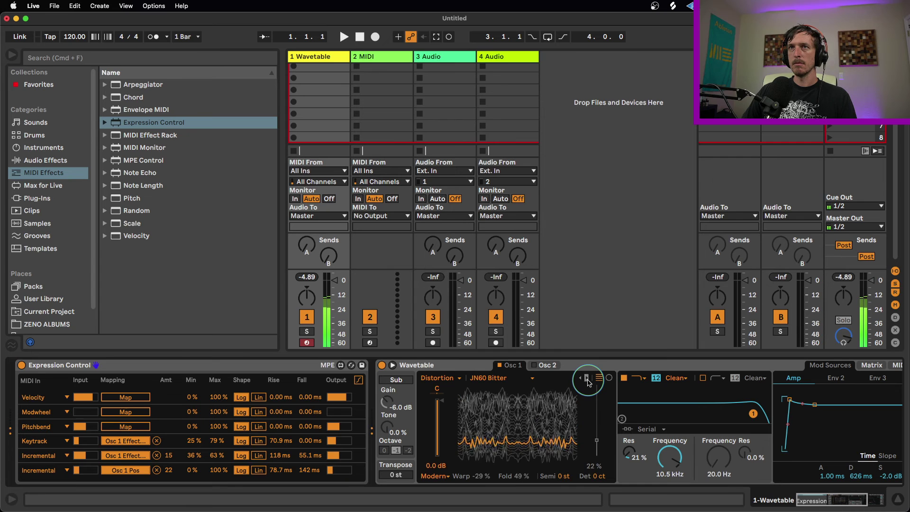
pyautogui.click(588, 379)
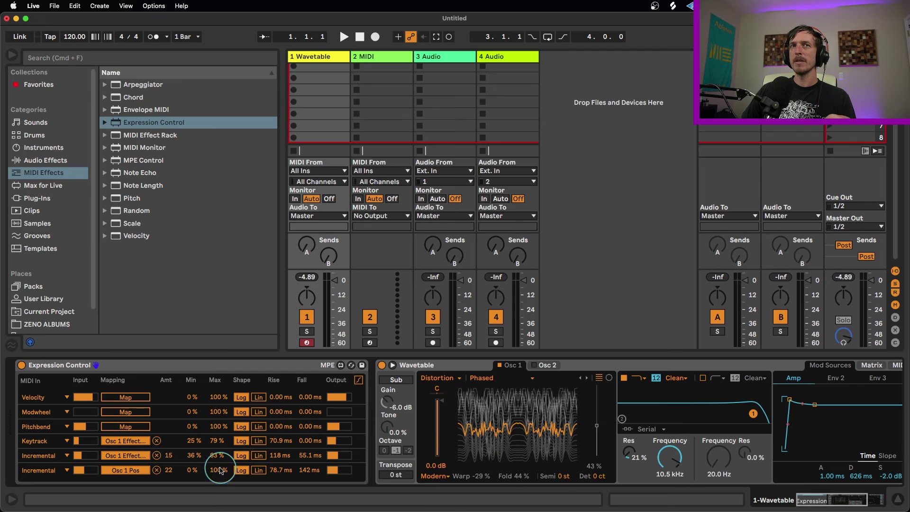
# Set the Fold mapping's maximum to 70 %
pyautogui.moveTo(219, 460); pyautogui.dragTo(219, 453)
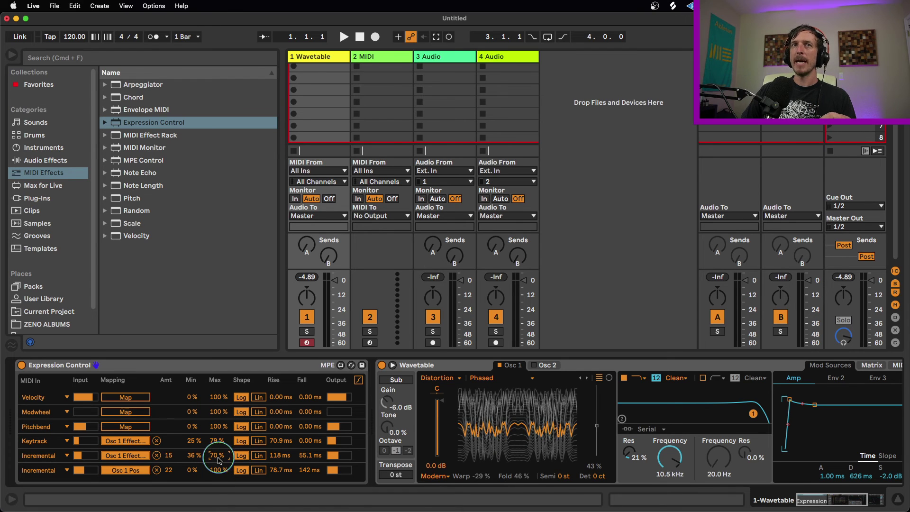